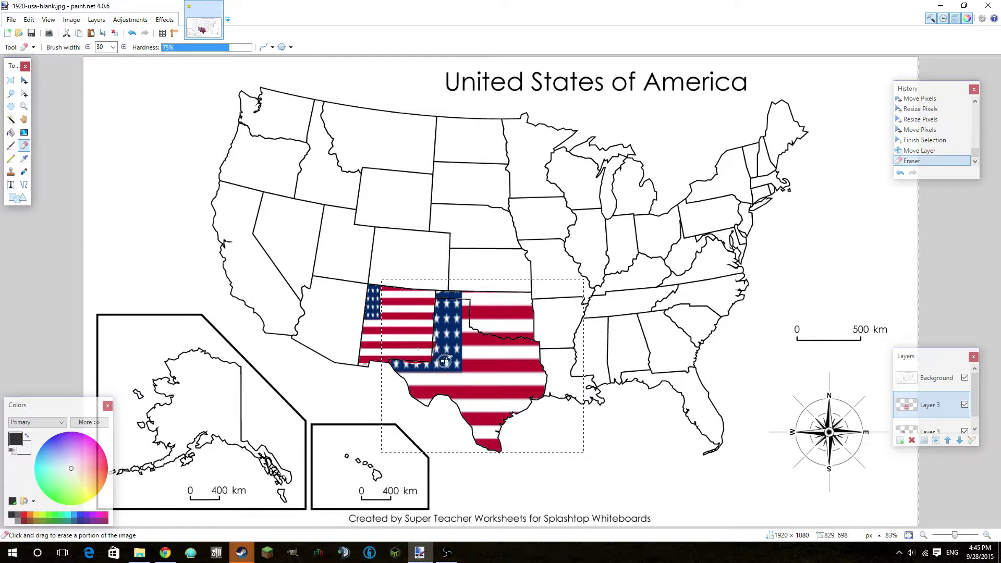
# - Start a Save As with the file name 'dn', then cancel without saving
pyautogui.click(11, 19)
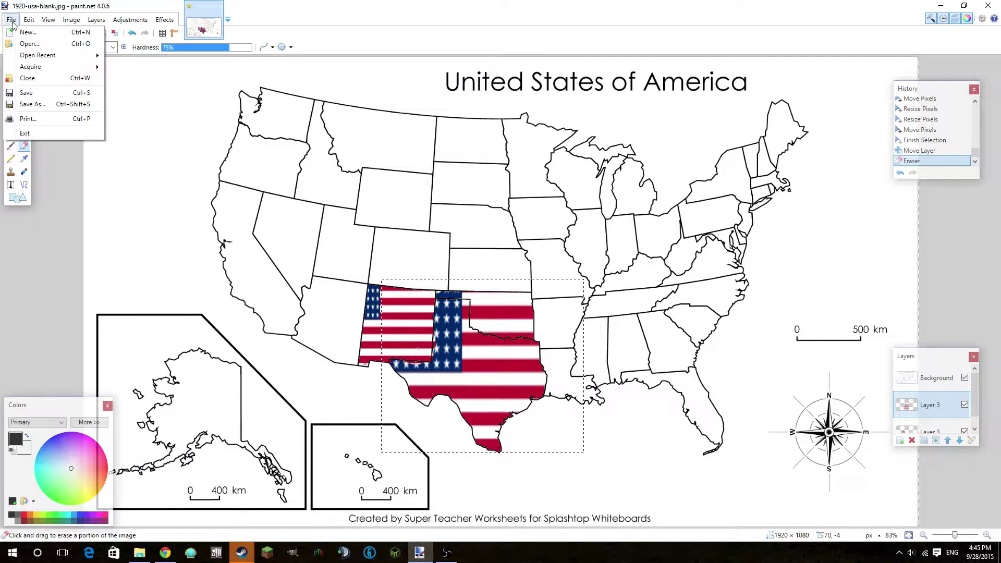
pyautogui.click(16, 106)
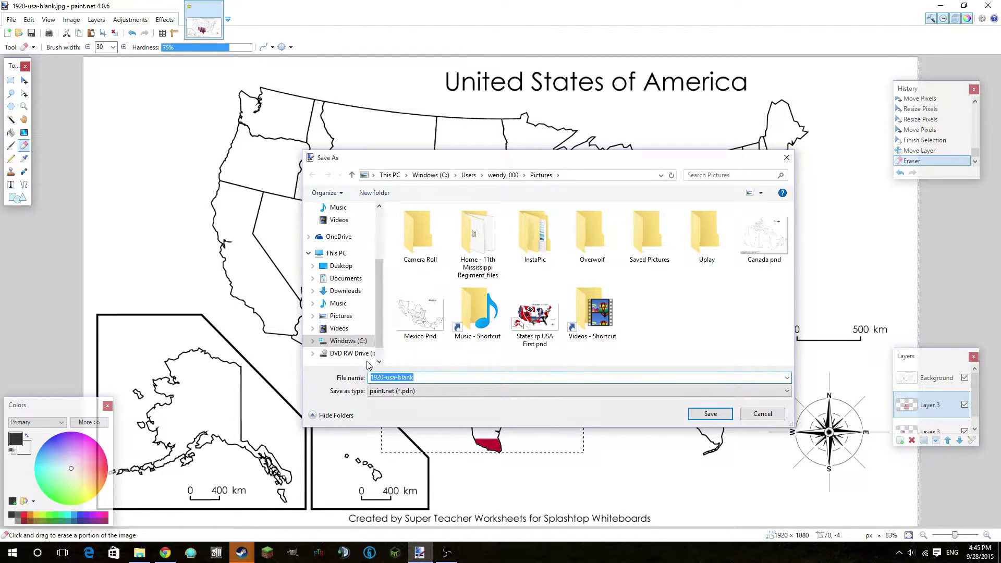
pyautogui.press('BackSpace')
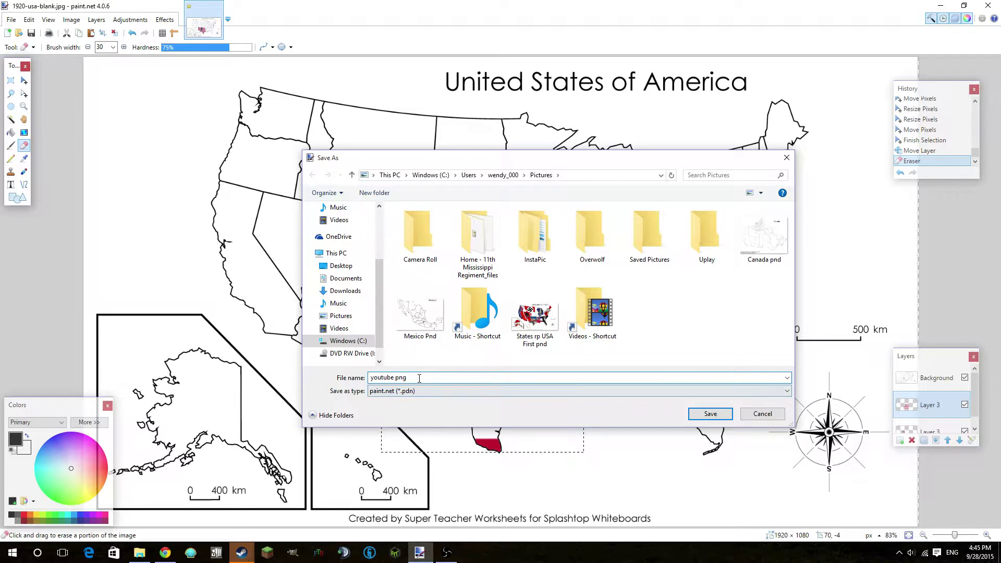
pyautogui.write('dn')
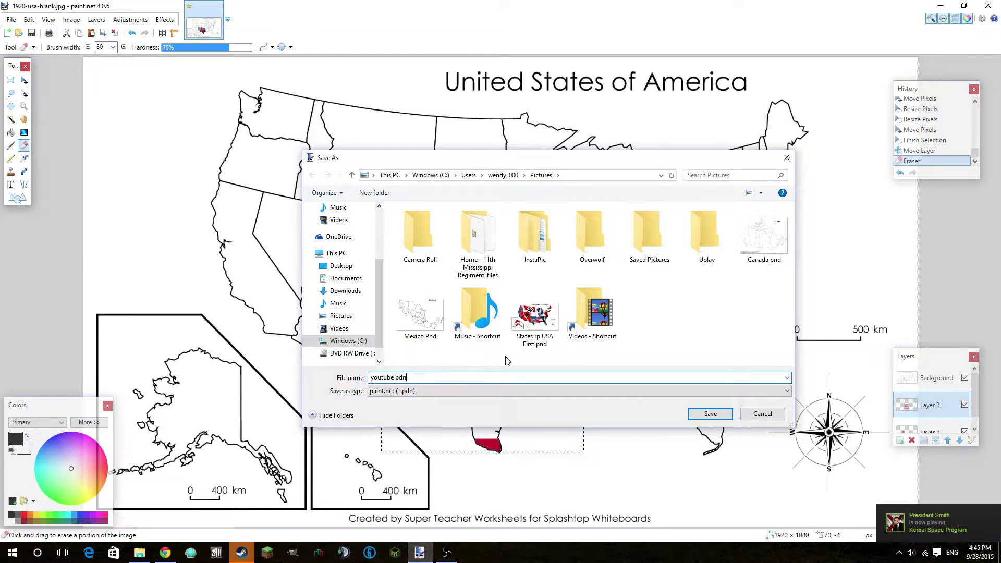
pyautogui.click(723, 415)
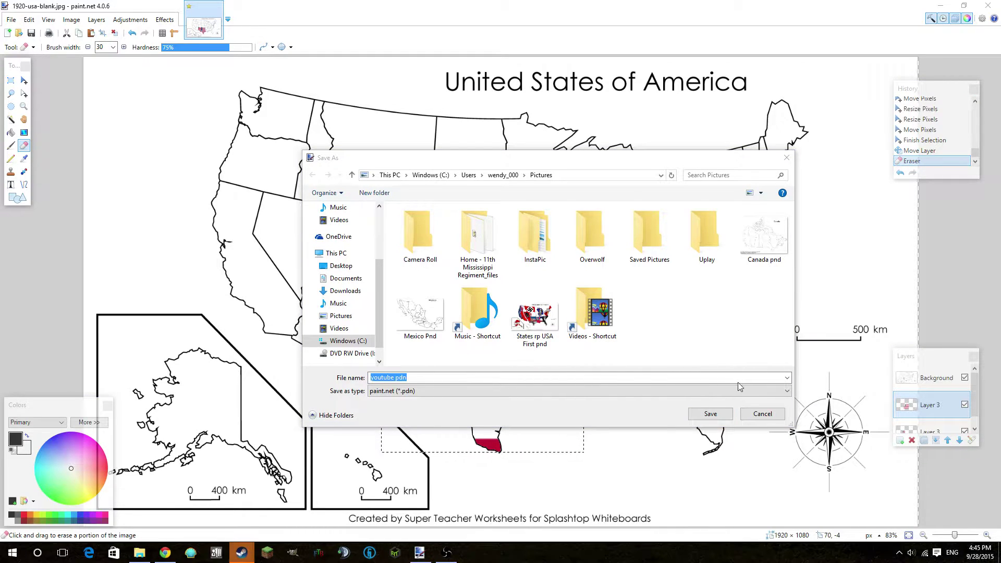
pyautogui.click(707, 359)
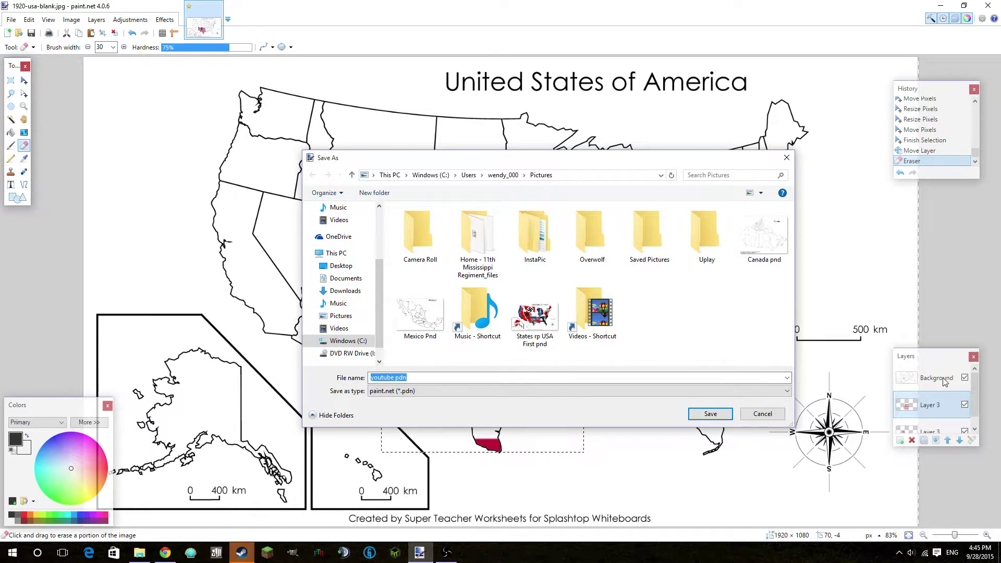
pyautogui.click(762, 413)
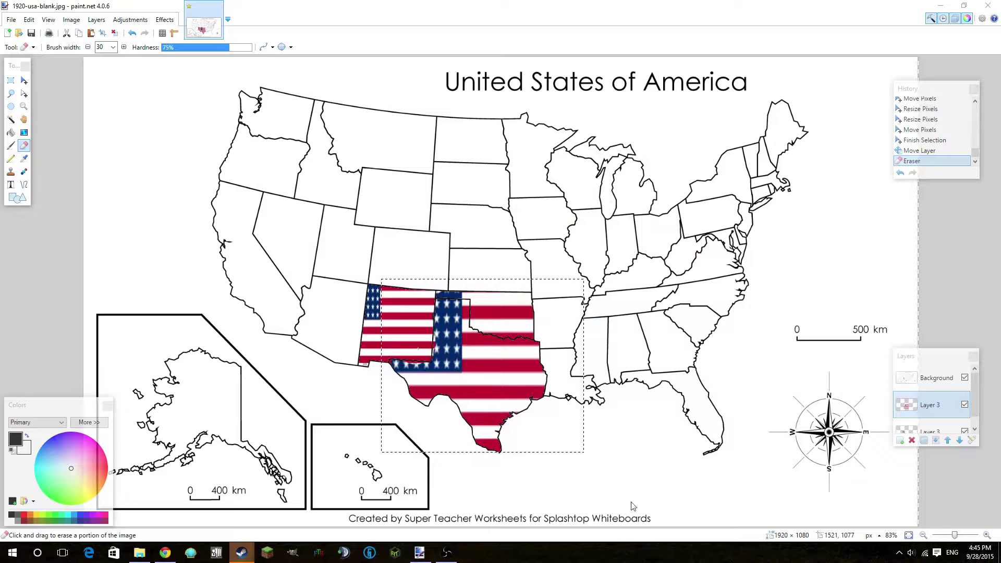
# - Save the map as 'youtube' with JPEG chosen as the file type
pyautogui.click(9, 19)
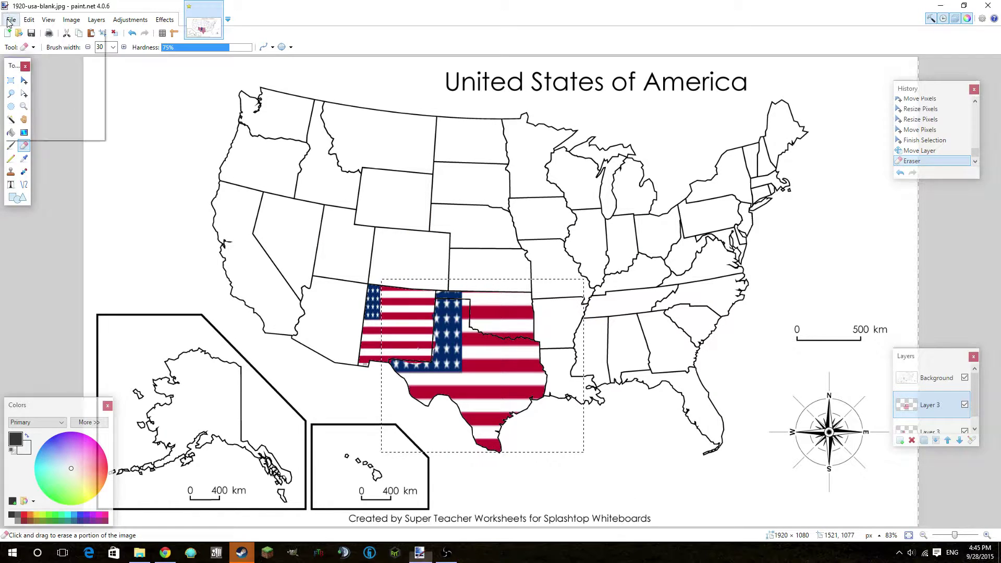
pyautogui.click(76, 104)
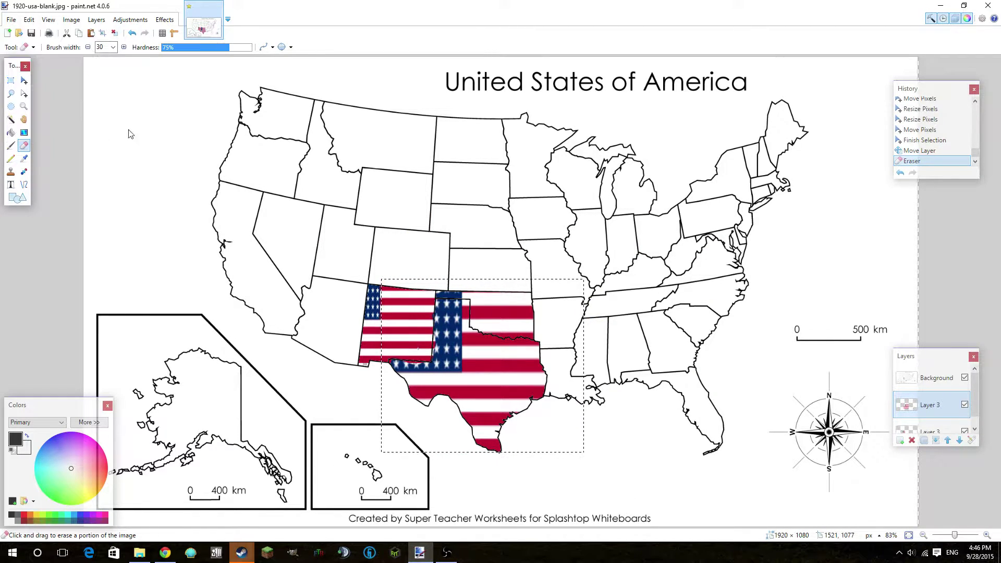
pyautogui.write('youtub')
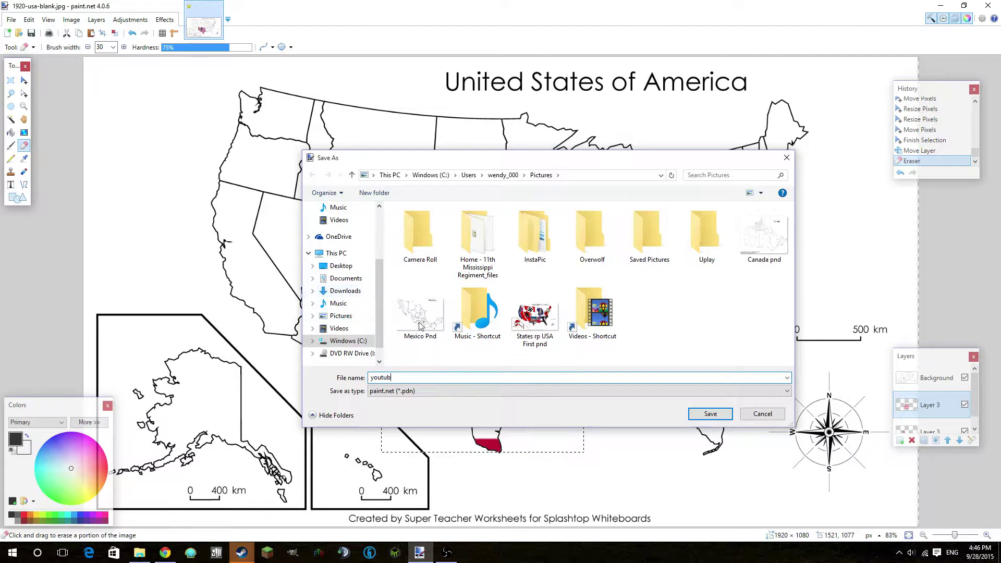
pyautogui.write('e')
pyautogui.click(476, 390)
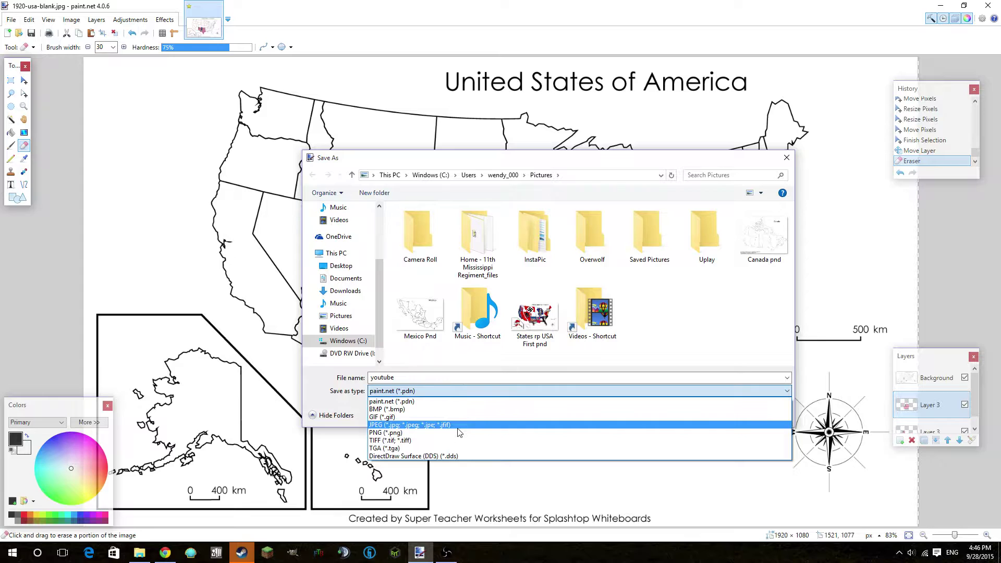
pyautogui.click(457, 425)
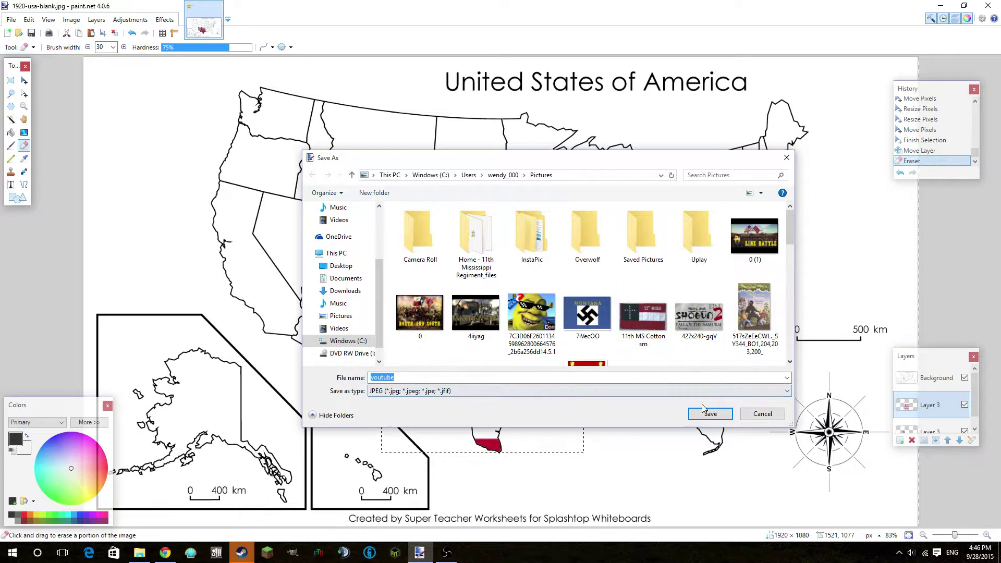
pyautogui.click(628, 392)
pyautogui.click(616, 379)
pyautogui.write('ddfd')
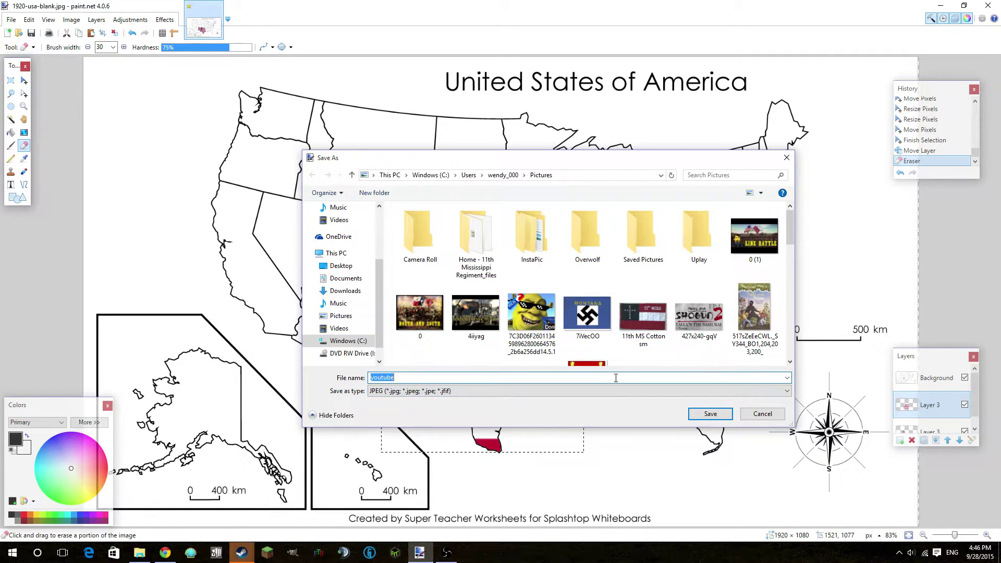
pyautogui.click(699, 415)
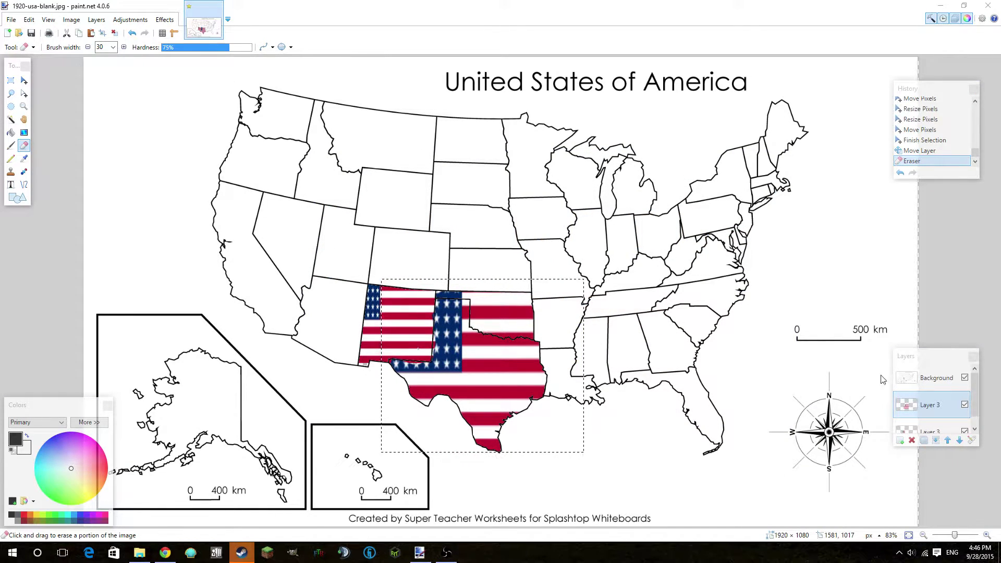
pyautogui.click(944, 390)
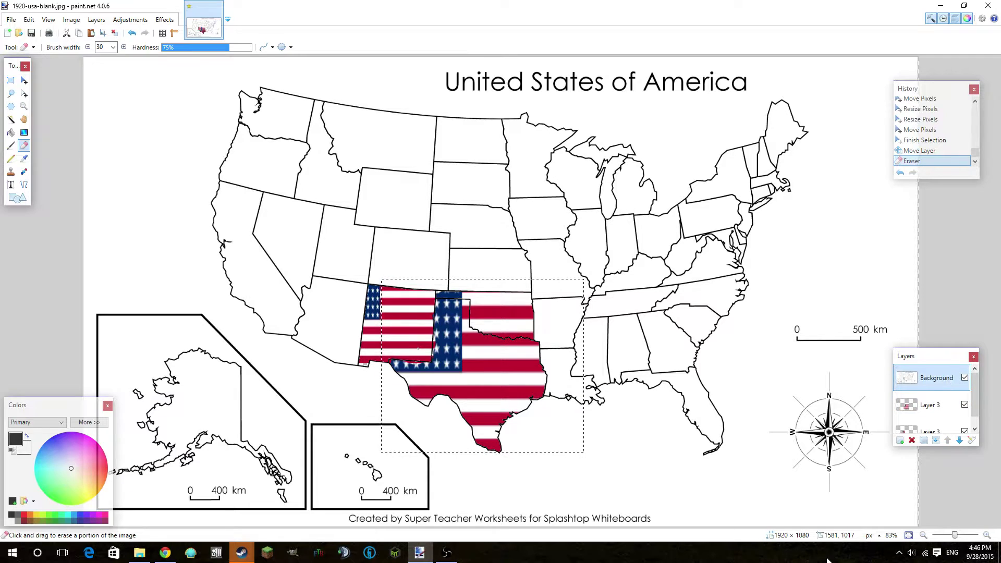
pyautogui.click(4, 20)
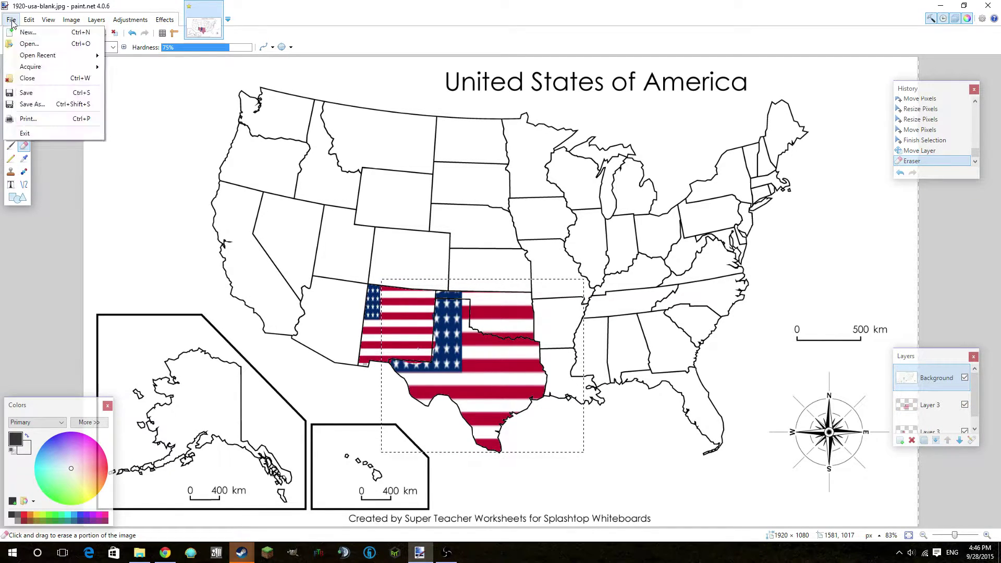
pyautogui.click(69, 93)
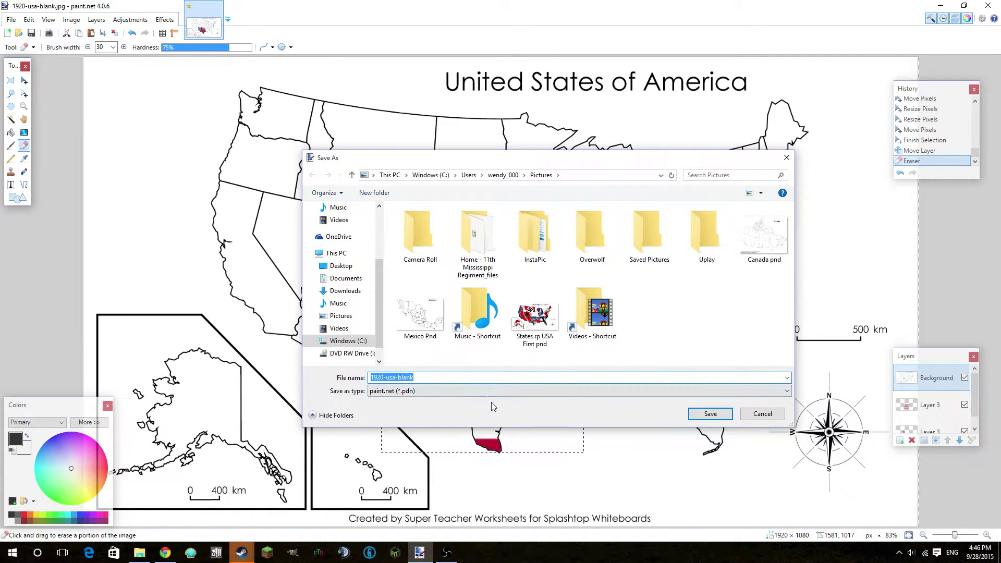
pyautogui.click(479, 392)
pyautogui.click(445, 425)
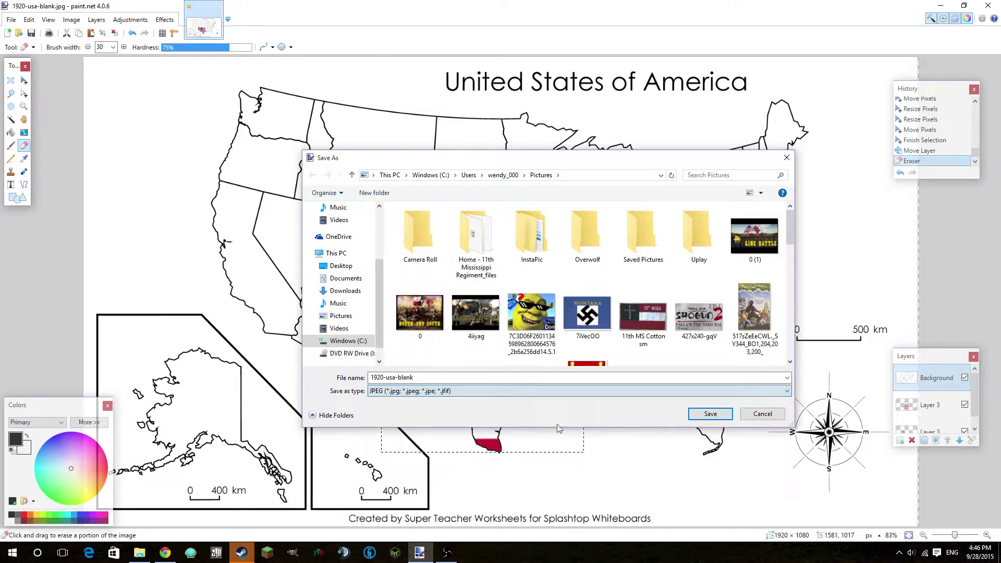
pyautogui.click(747, 413)
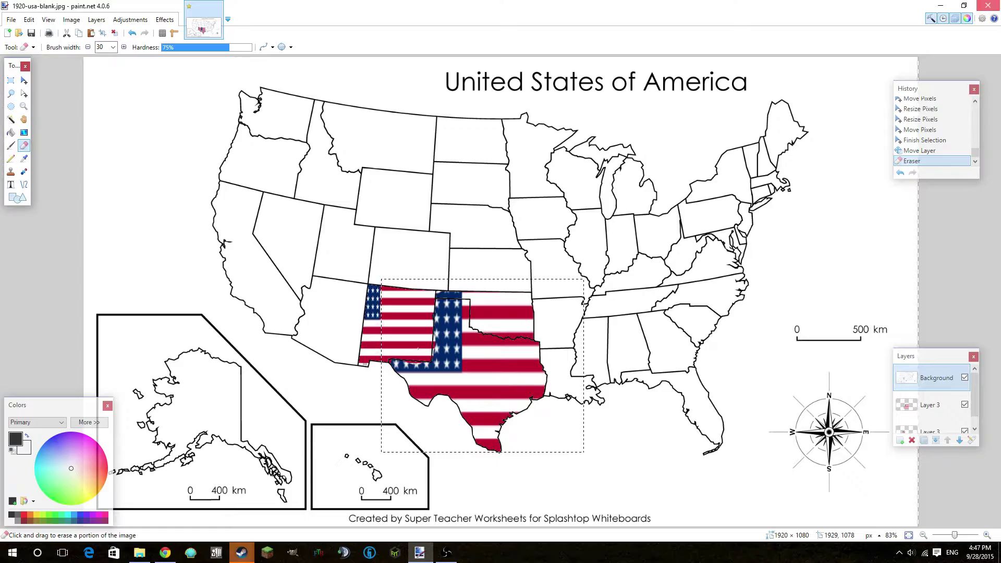
# - Close Paint.NET discarding unsaved changes, then minimize the chat window
pyautogui.click(987, 5)
pyautogui.click(449, 315)
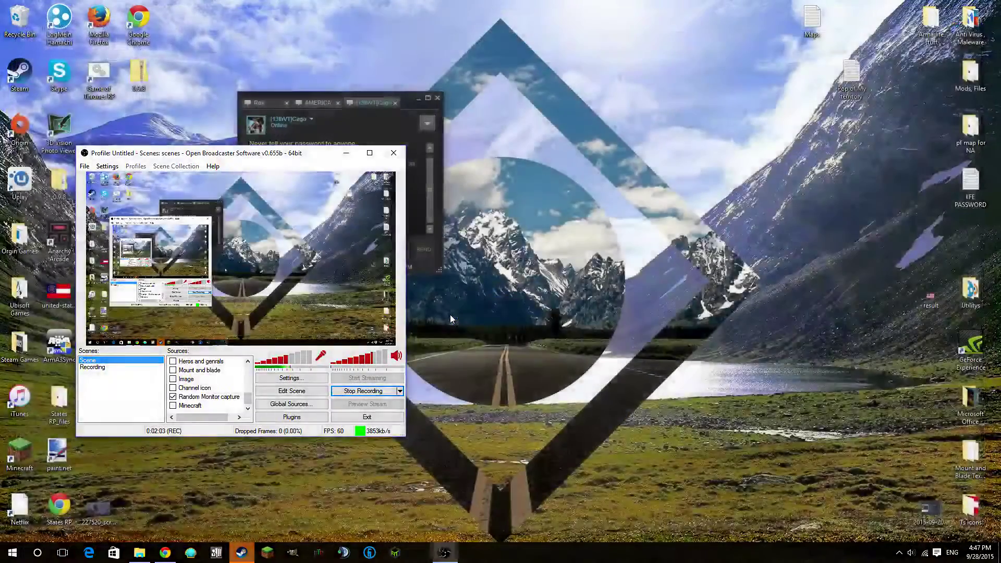
pyautogui.click(417, 102)
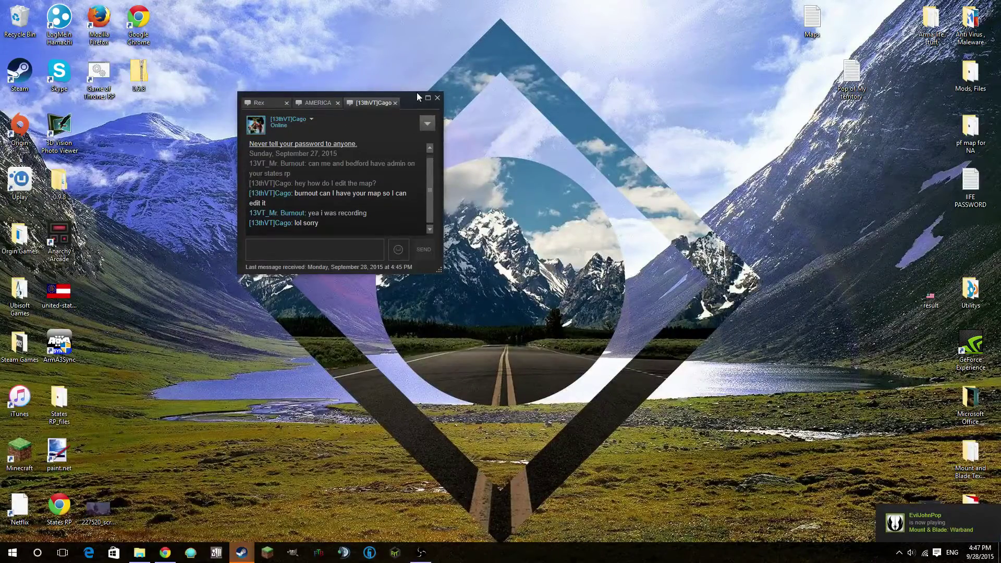
pyautogui.click(417, 98)
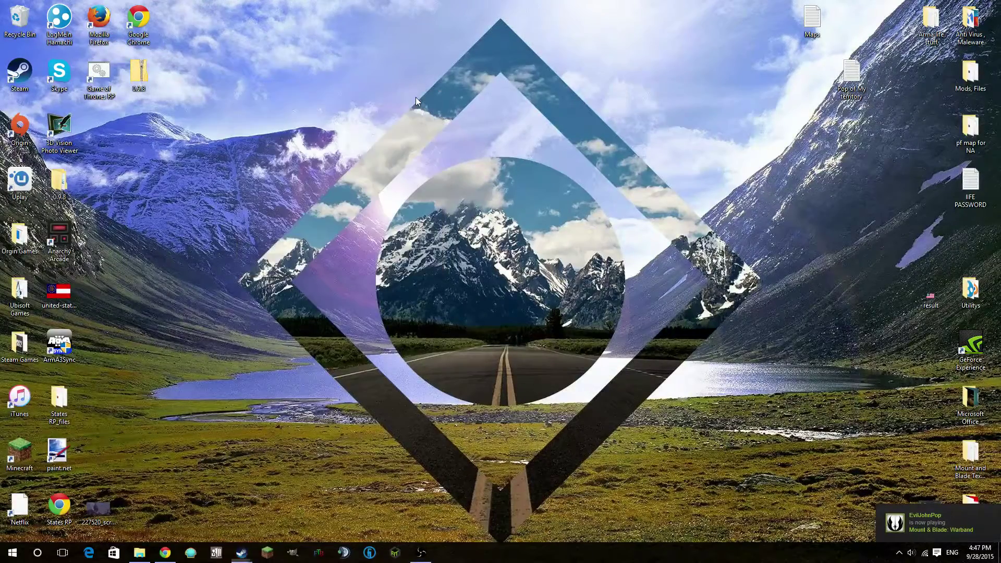
# - Restore and maximize Chrome, then navigate back to the prnt.sc upload page
pyautogui.click(168, 556)
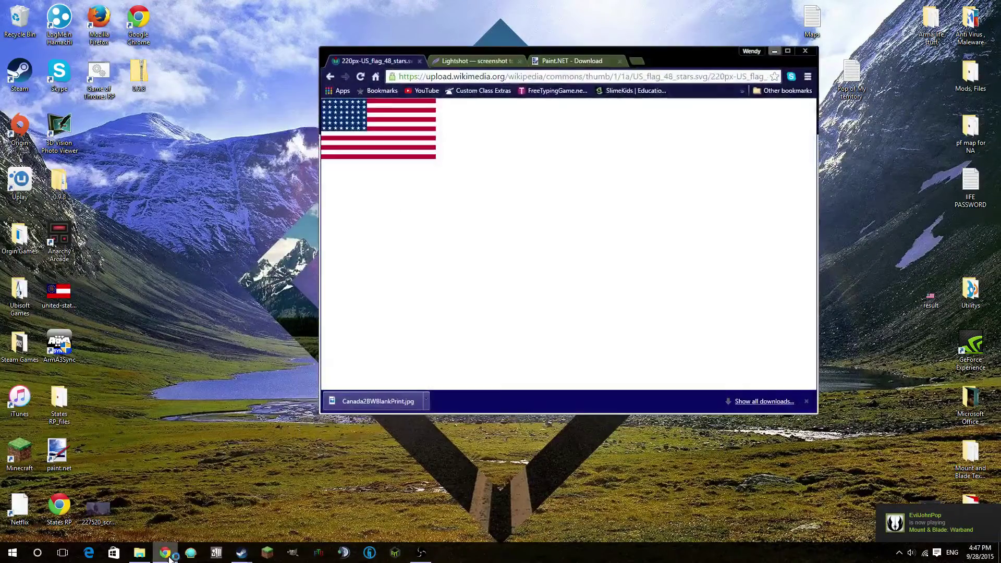
pyautogui.click(477, 61)
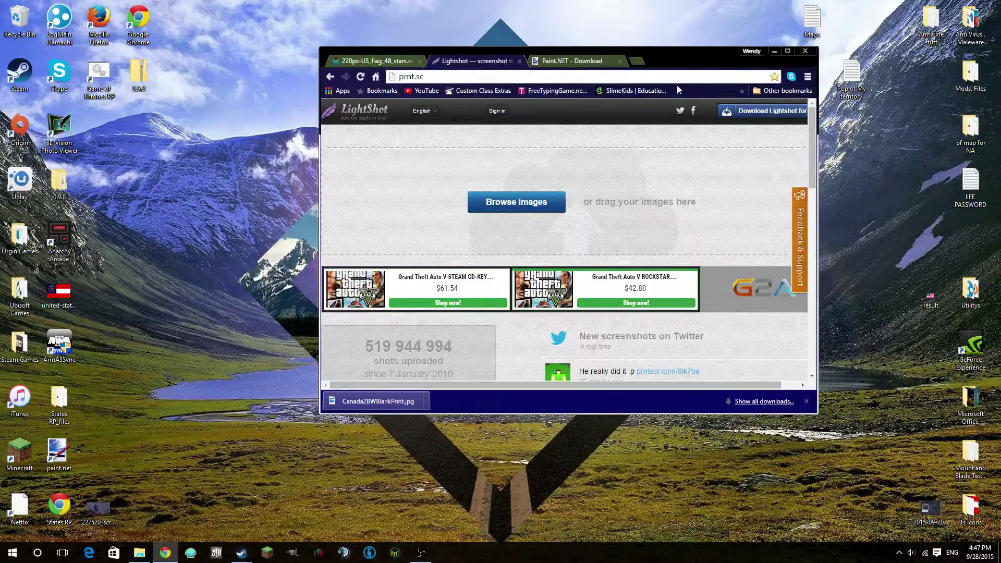
pyautogui.hotkey('alt', 'Left')
pyautogui.doubleClick(718, 48)
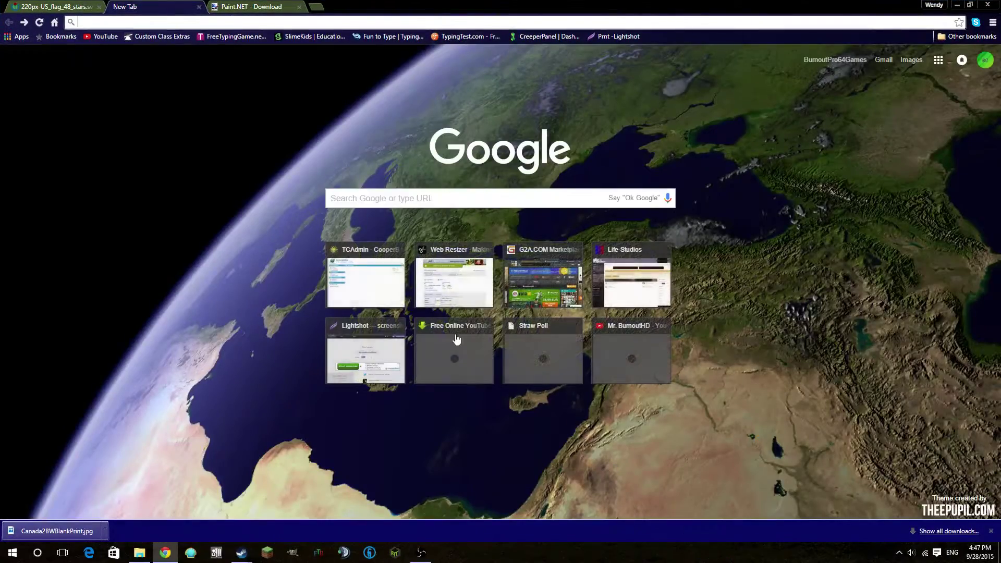
pyautogui.click(24, 22)
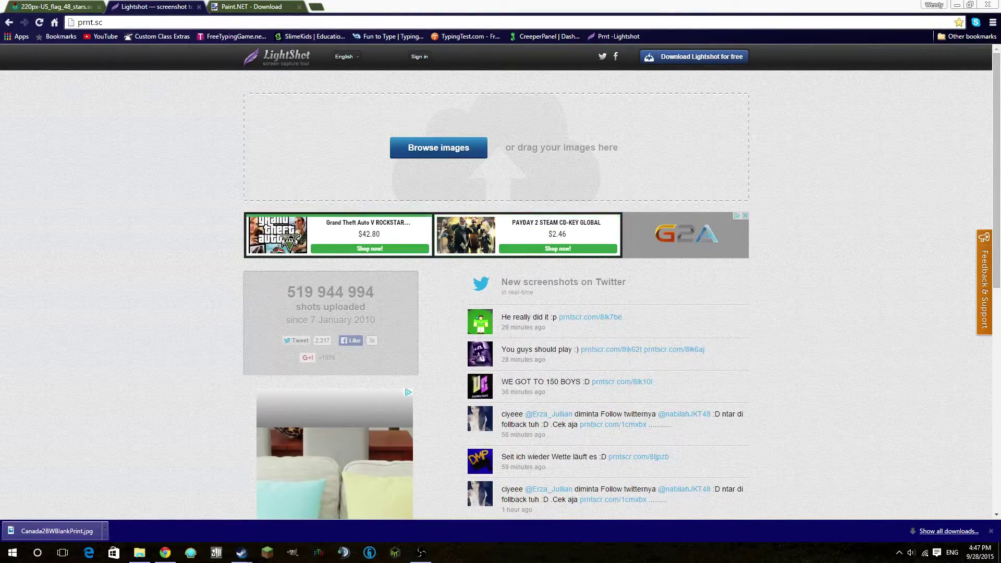
# - Upload the 7C3D06F… image from Pictures, getting link prntscr.com/8lkkvm
pyautogui.click(442, 146)
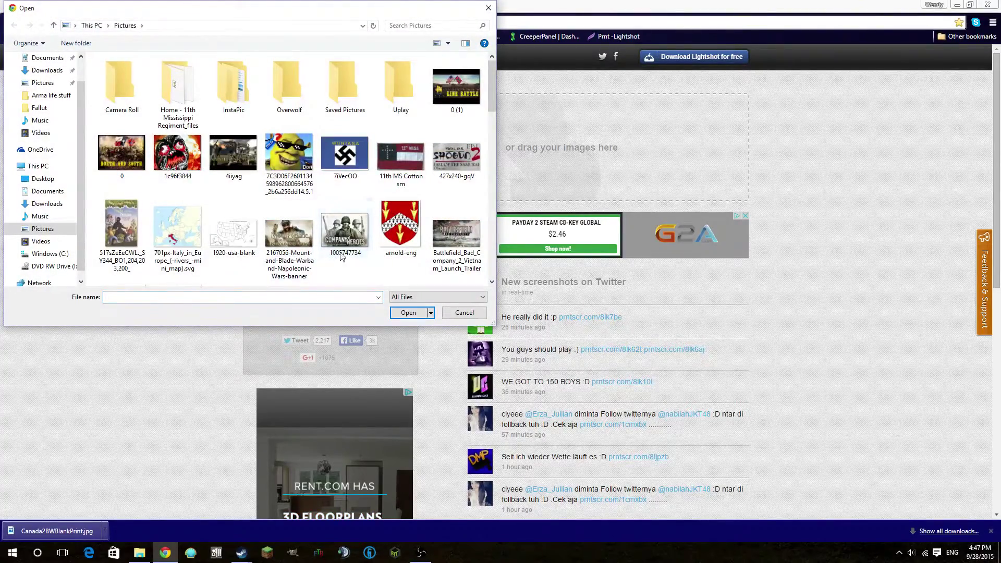
pyautogui.doubleClick(277, 167)
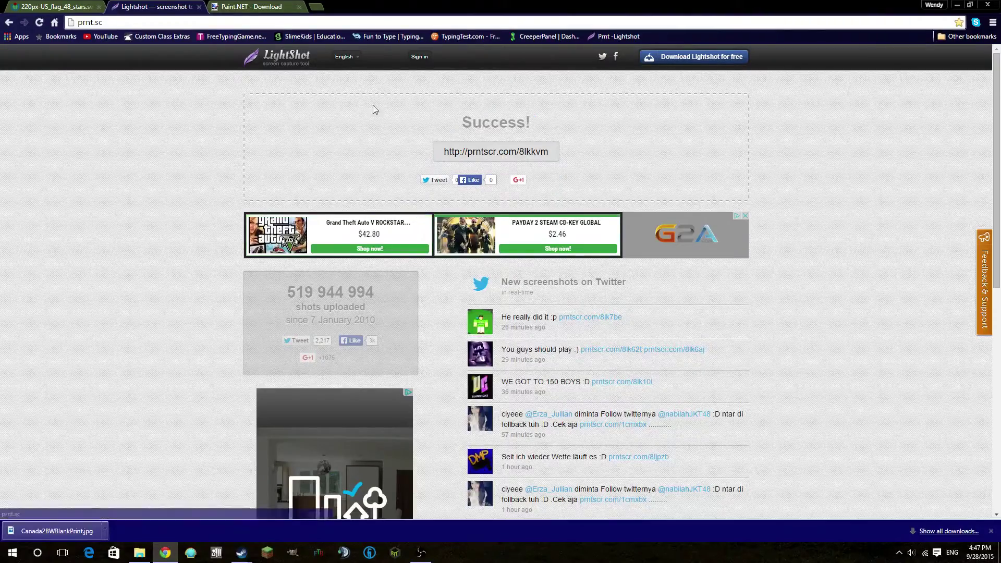
# - Reload prnt.sc and upload the 'States rp USA First' image from Pictures
pyautogui.click(9, 21)
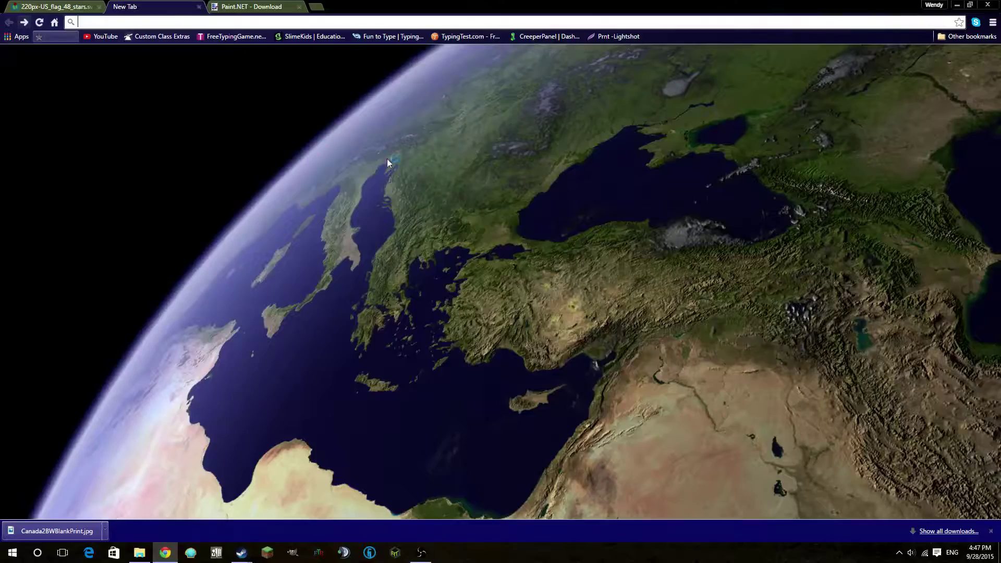
pyautogui.click(24, 22)
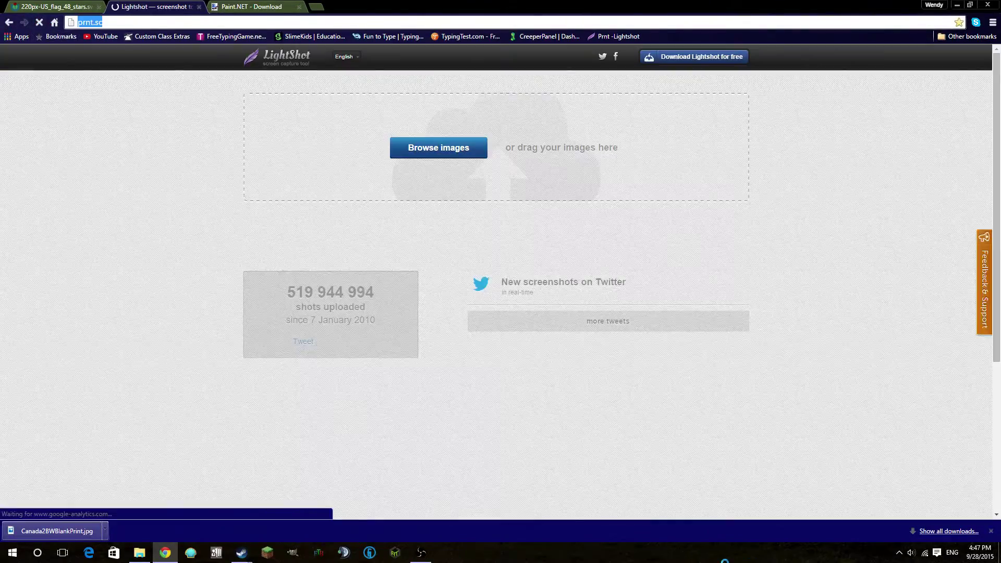
pyautogui.click(410, 150)
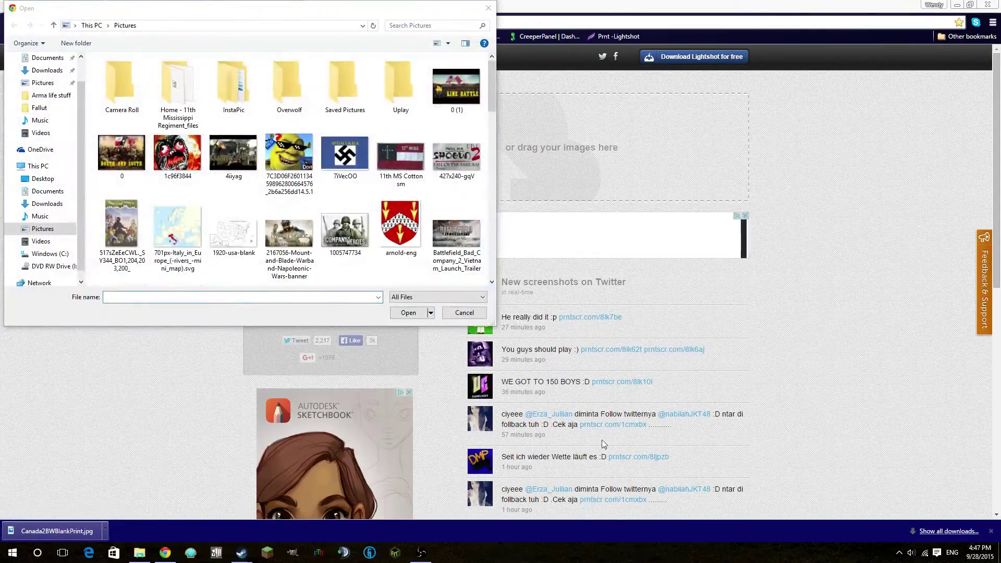
pyautogui.scroll(-10, 388, 140)
pyautogui.scroll(3, 388, 139)
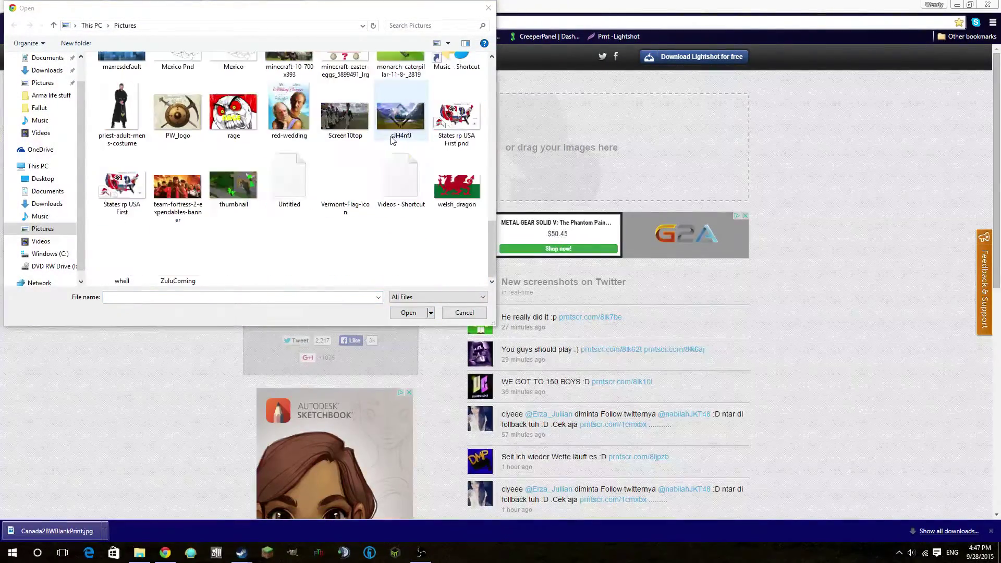
pyautogui.scroll(-3, 333, 177)
pyautogui.scroll(5, 302, 151)
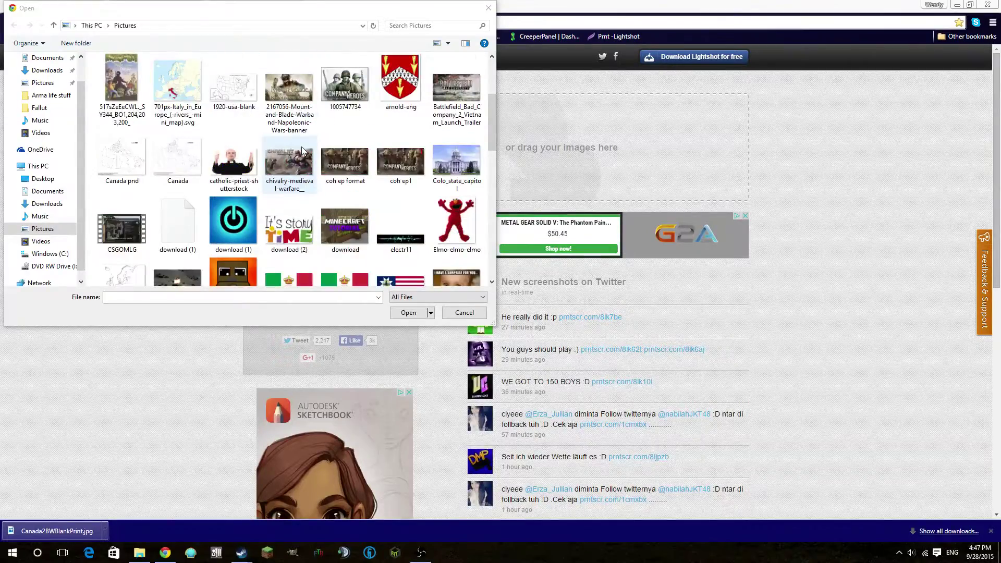
pyautogui.scroll(-3, 302, 151)
pyautogui.scroll(6, 302, 151)
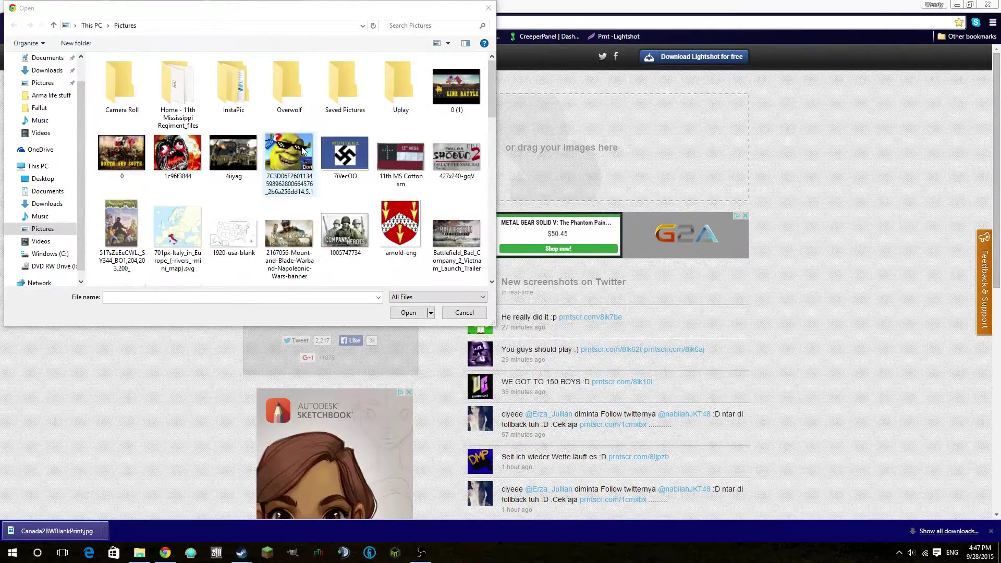
pyautogui.scroll(-2, 286, 166)
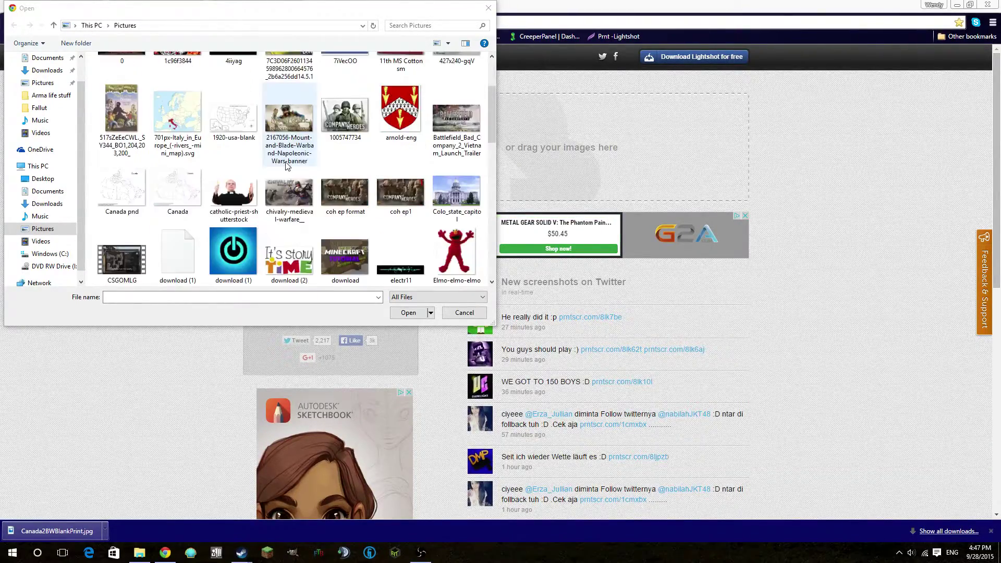
pyautogui.scroll(-8, 286, 166)
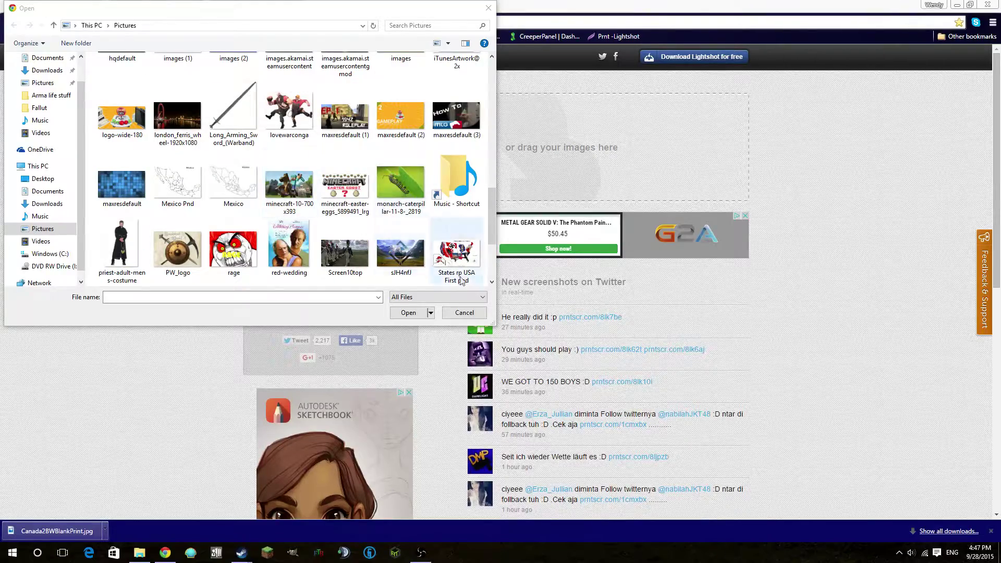
pyautogui.doubleClick(461, 277)
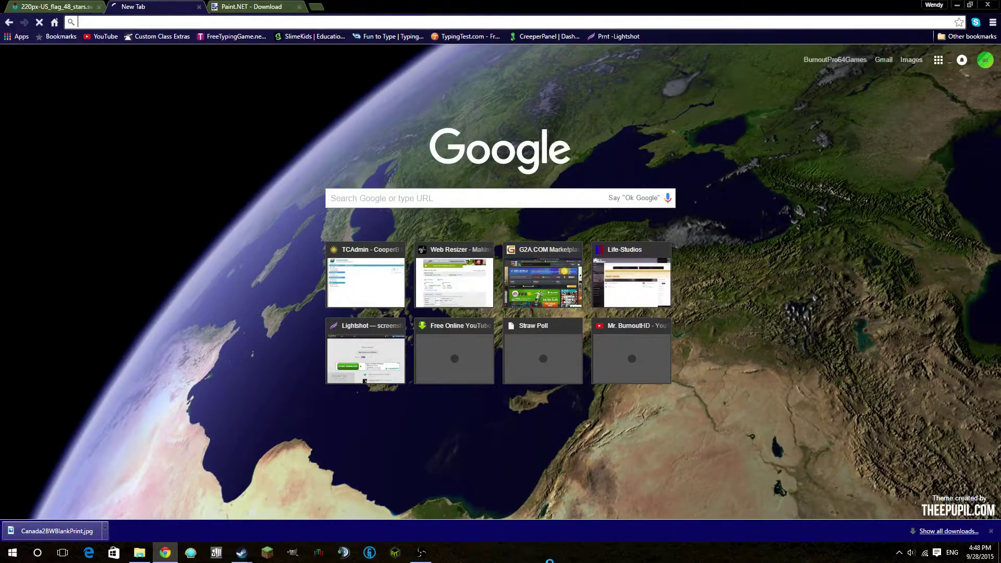
# - Upload the 1920-usa-blank image from Pictures, receiving link prntscr.com/8lkla8
pyautogui.click(438, 147)
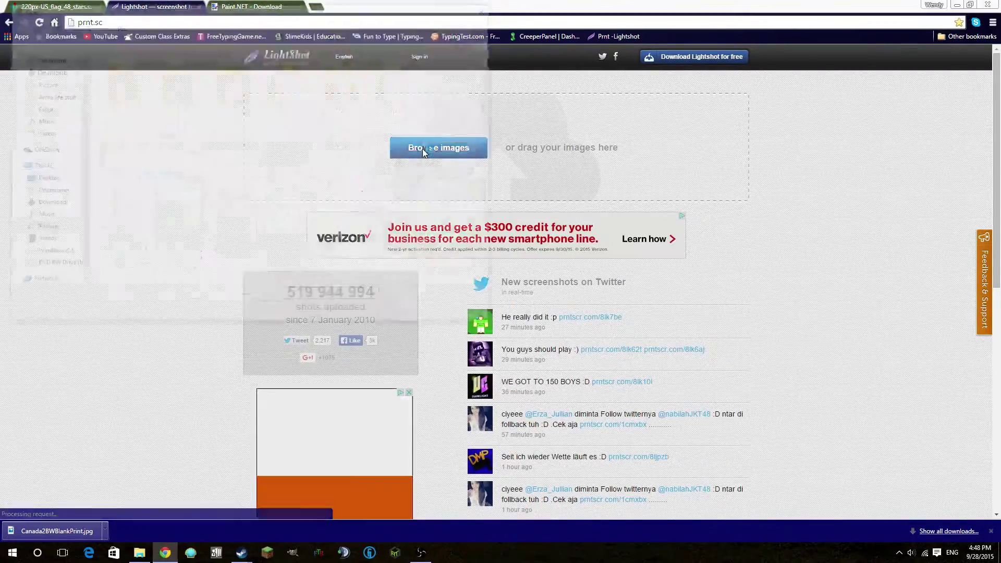
pyautogui.scroll(-5, 329, 198)
pyautogui.scroll(-3, 328, 198)
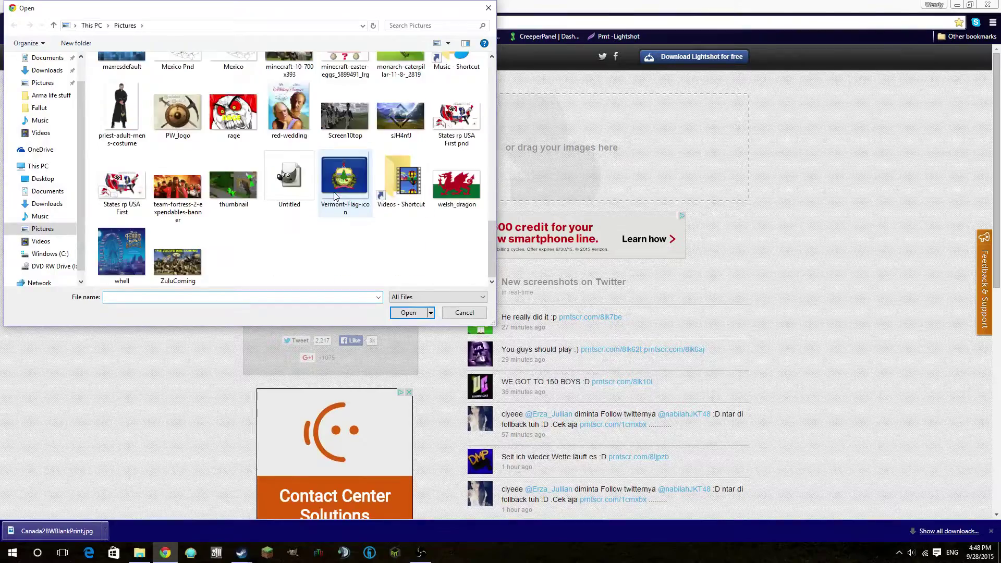
pyautogui.scroll(3, 328, 198)
pyautogui.scroll(5, 336, 187)
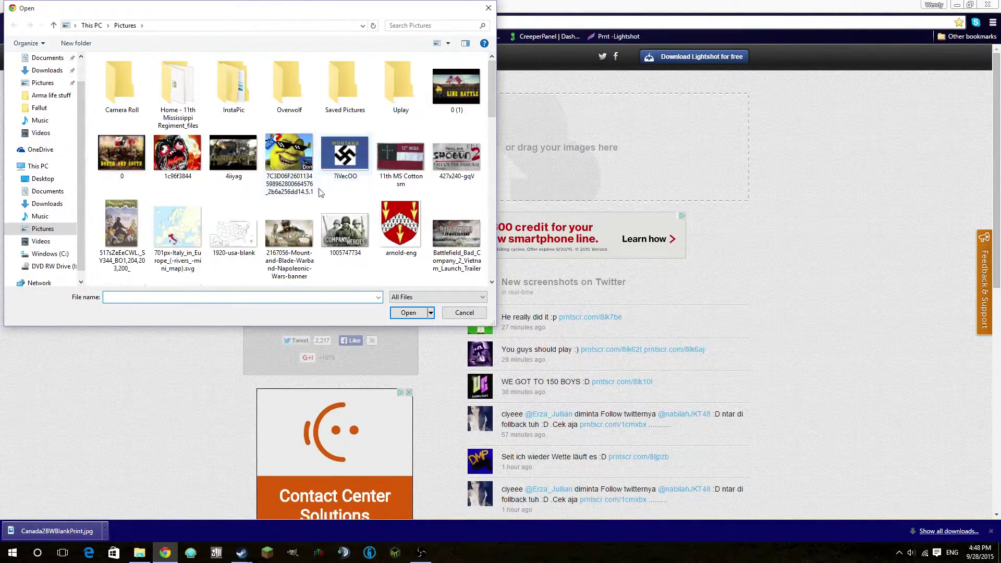
pyautogui.scroll(-5, 323, 213)
pyautogui.scroll(2, 386, 223)
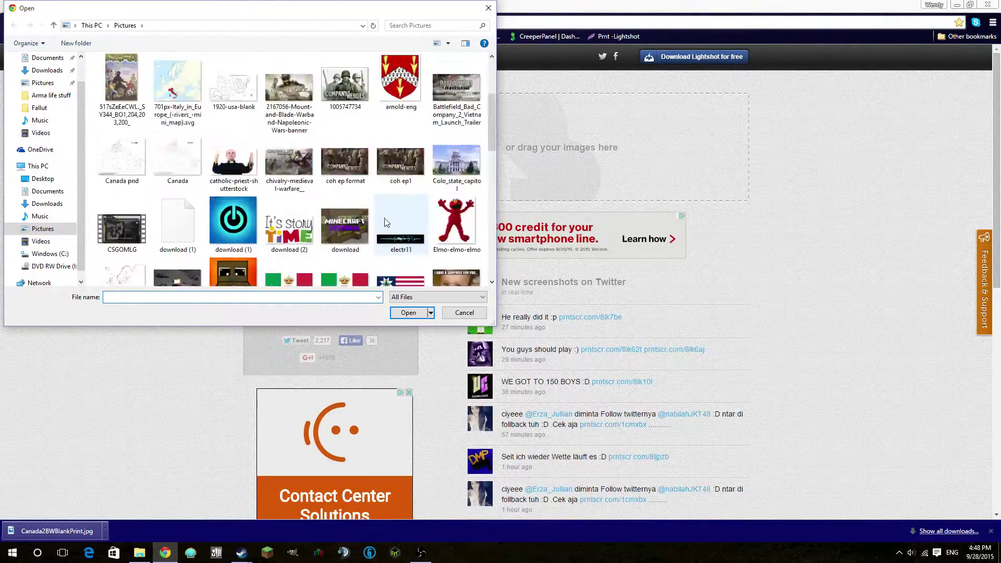
pyautogui.scroll(3, 399, 214)
pyautogui.scroll(-5, 417, 206)
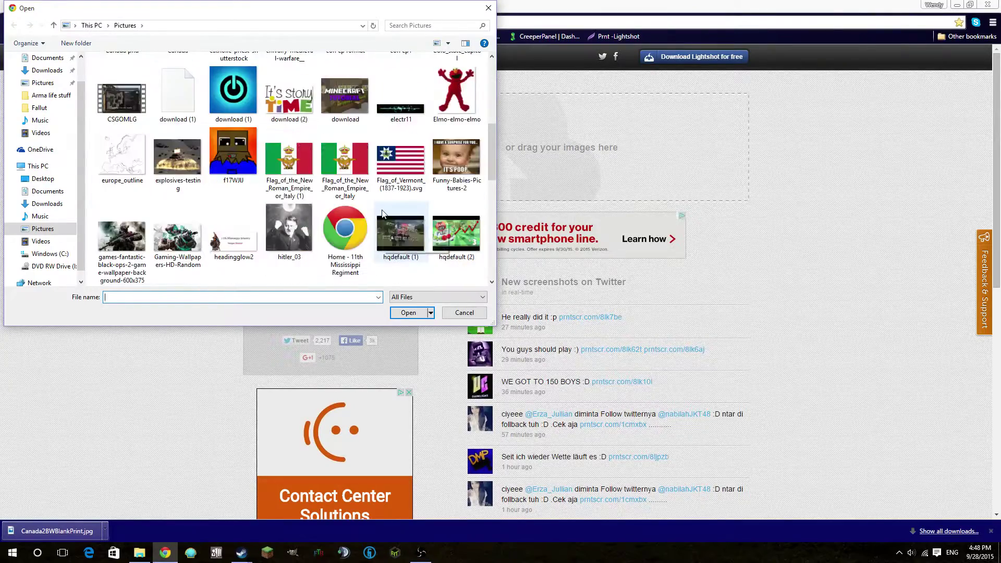
pyautogui.scroll(-6, 402, 219)
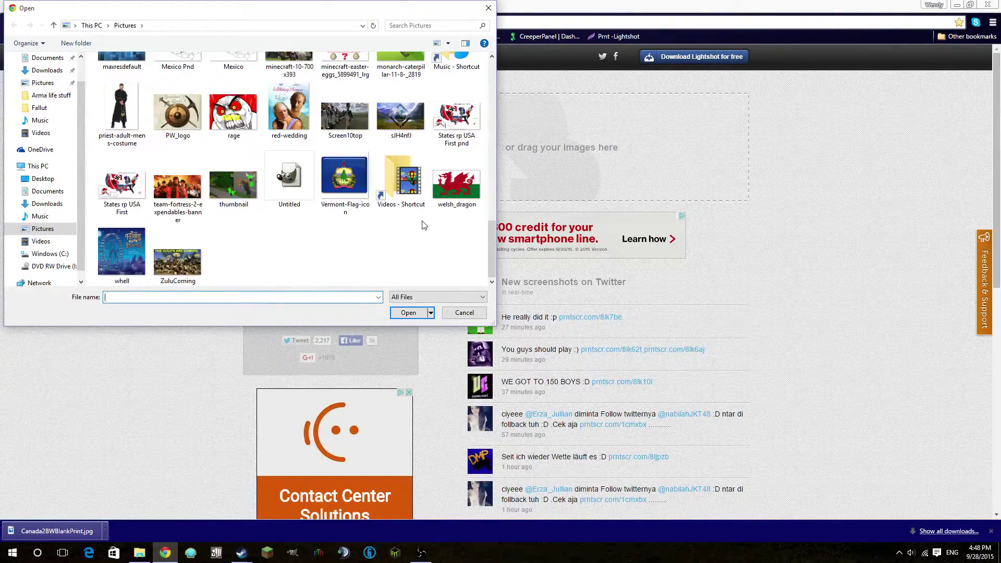
pyautogui.scroll(2, 406, 206)
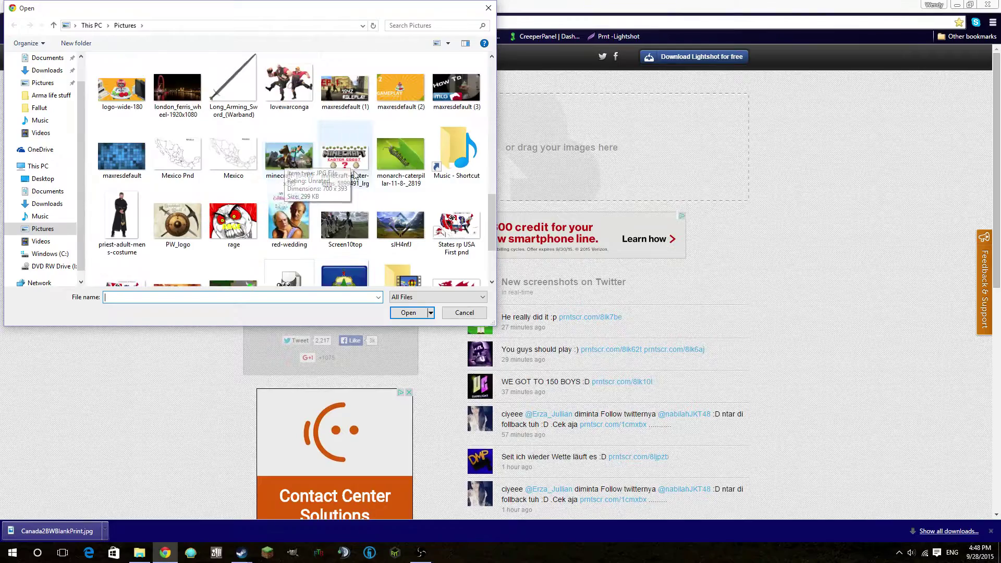
pyautogui.scroll(5, 386, 210)
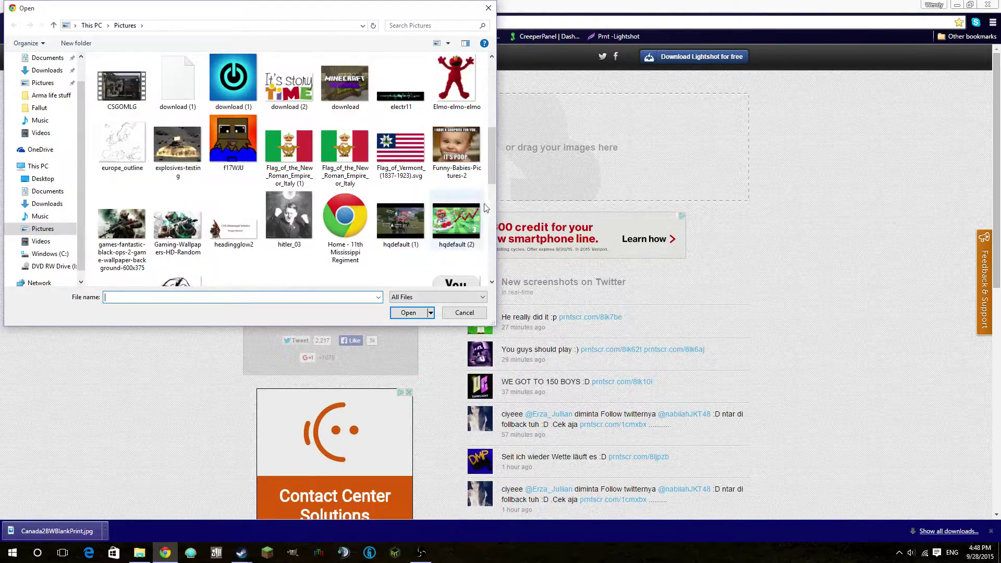
pyautogui.scroll(8, 483, 203)
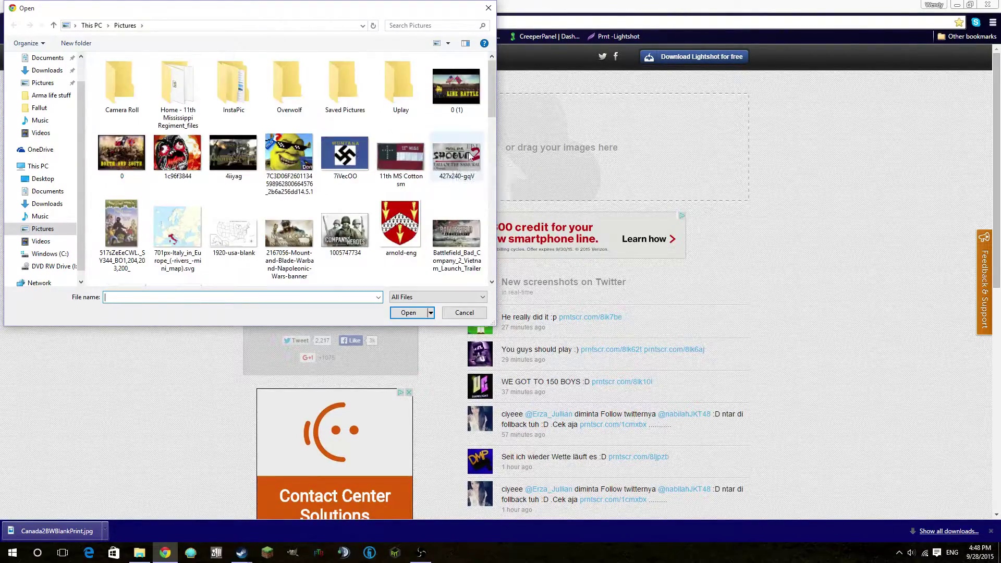
pyautogui.click(231, 232)
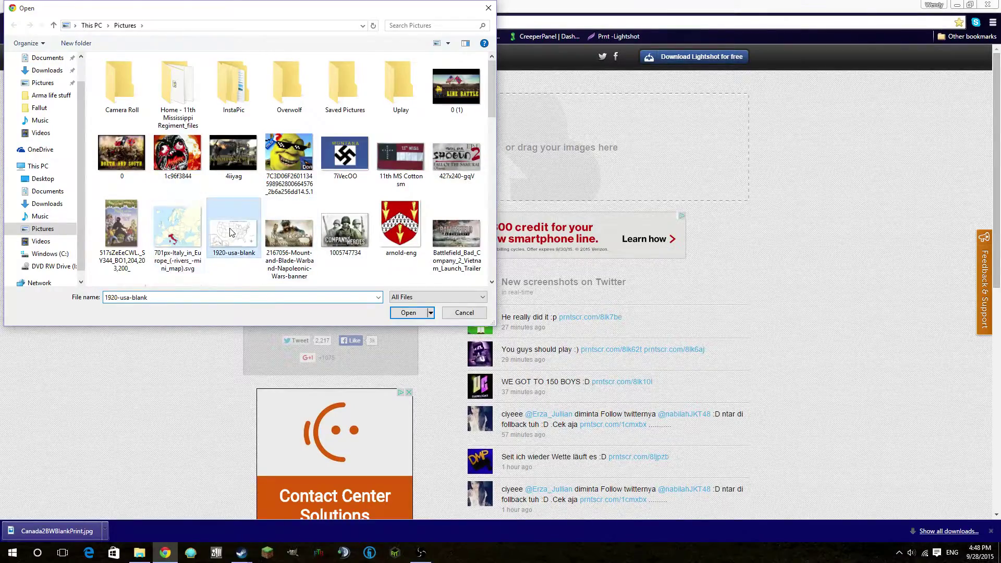
pyautogui.doubleClick(231, 232)
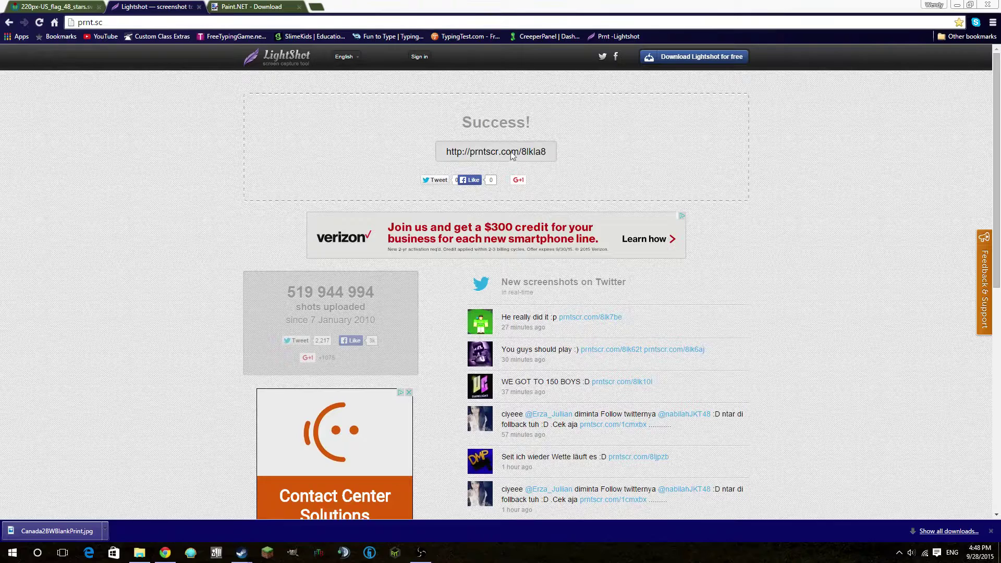
# - Open the prntscr.com/8lkla8 link to view the blank USA map
pyautogui.click(506, 151)
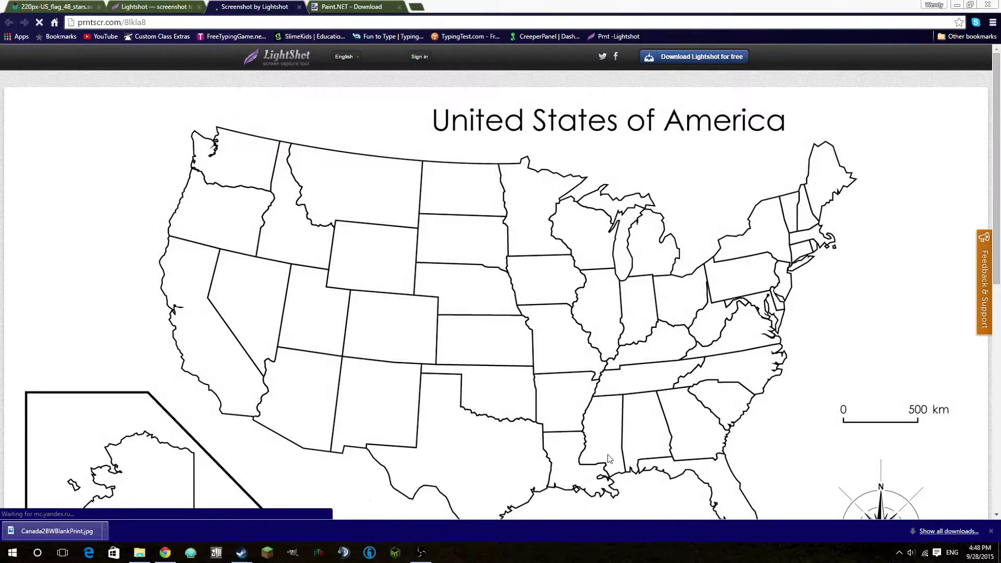